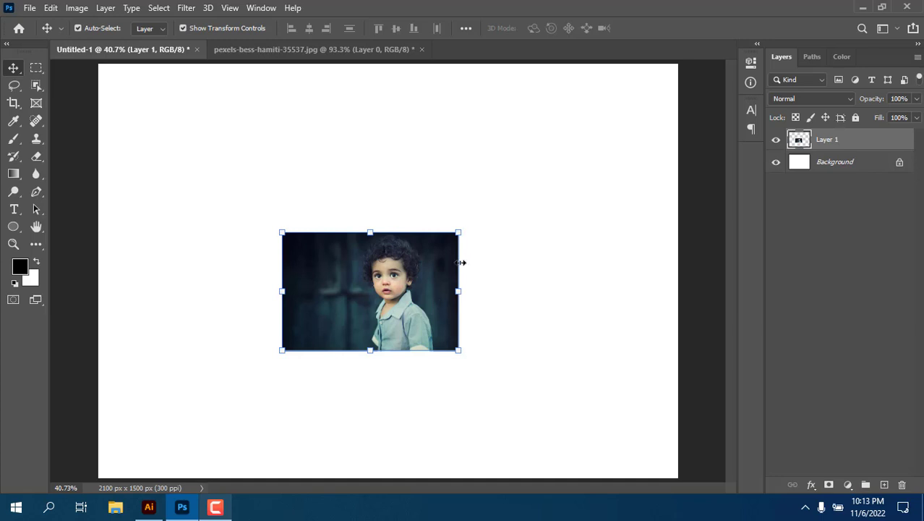
- Scale the photo on Layer 1 down to about 16% and apply it, and enlarge the shrunken copy to about 1150%
drag(458, 232, 313, 330)
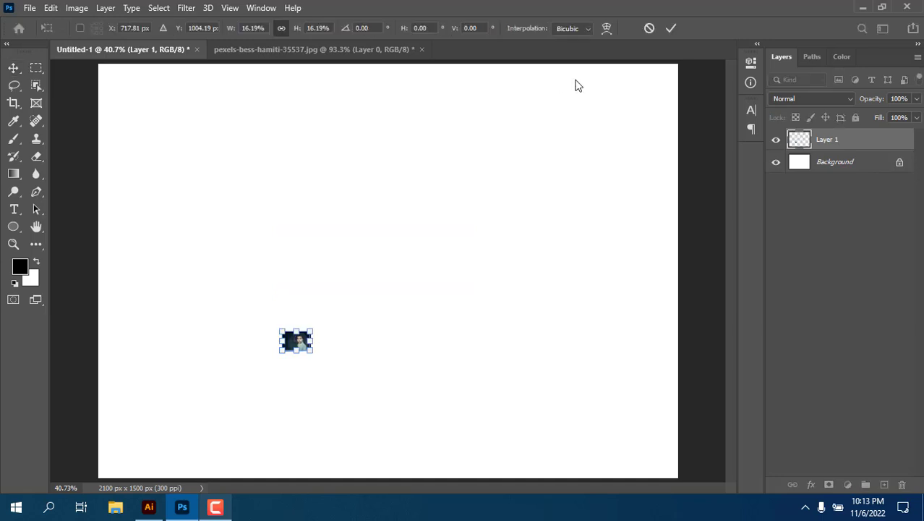
click(669, 28)
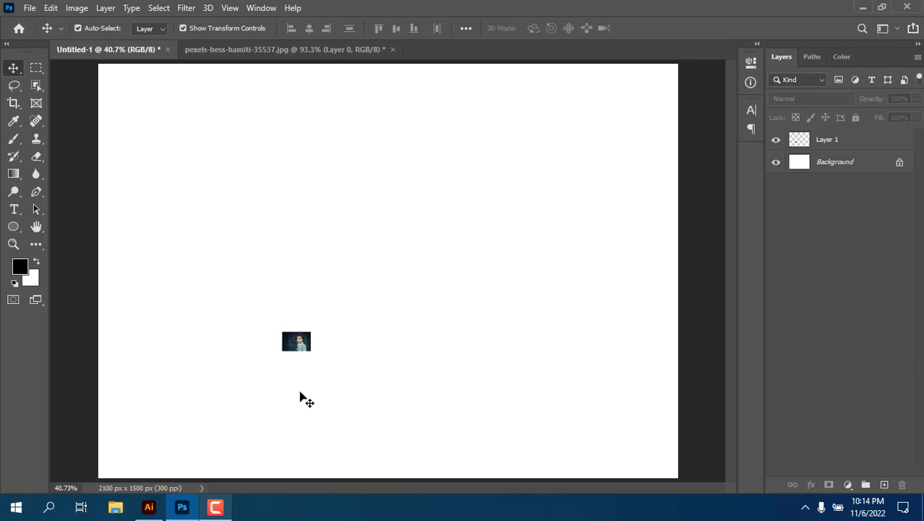
click(304, 347)
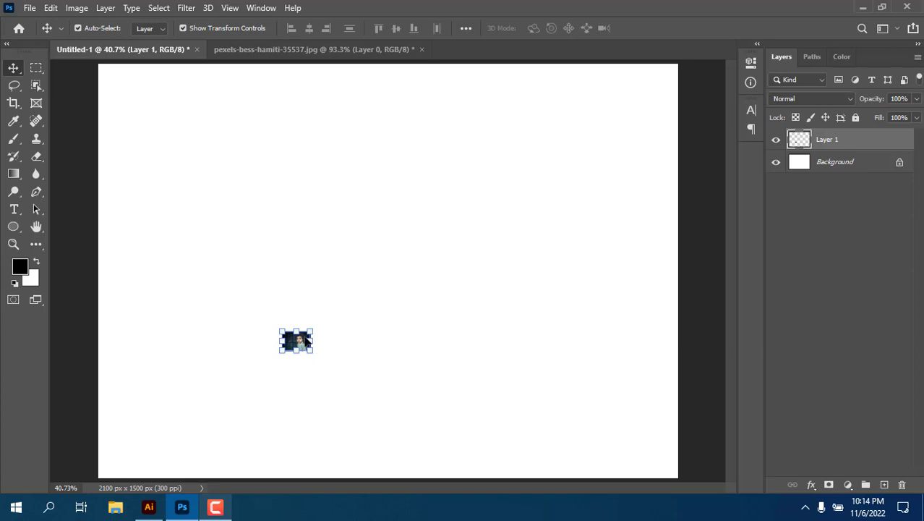
drag(352, 298, 605, 117)
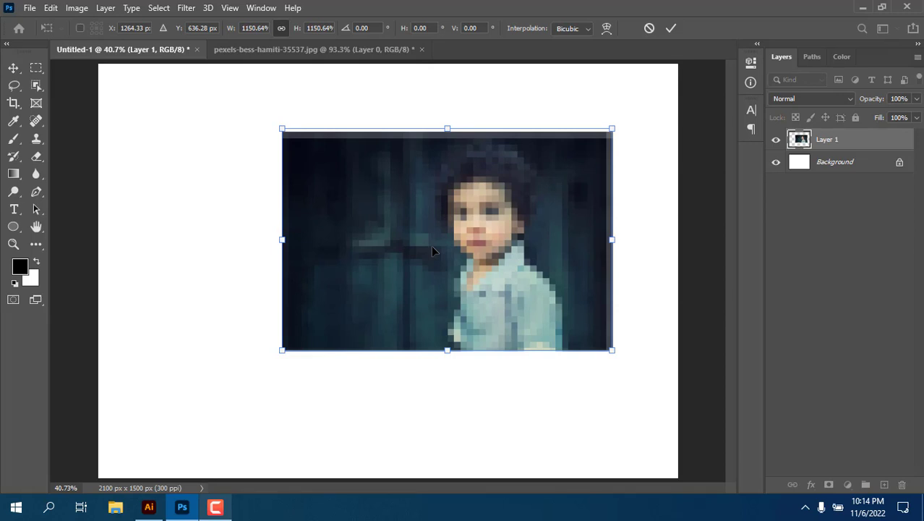
click(671, 29)
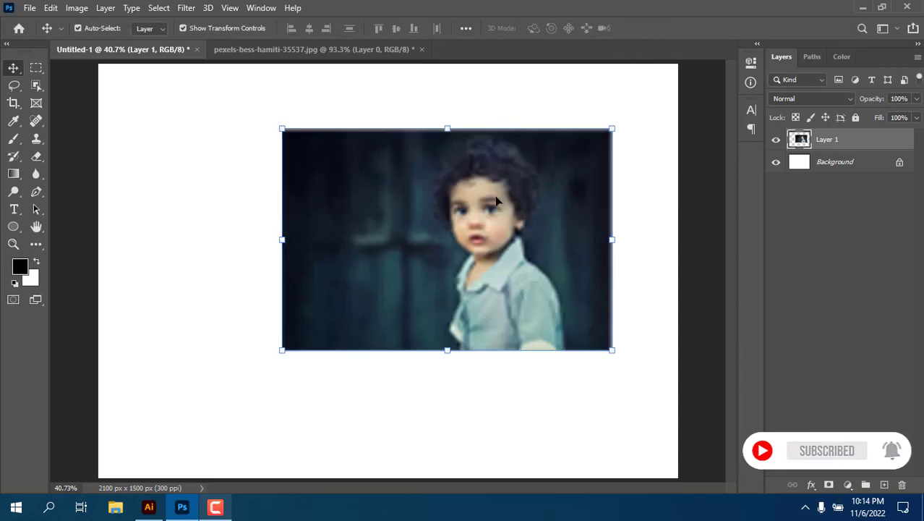
- Delete the enlarged photo layer and copy the photo from pexels-bess-hamiti-35537.jpg into Untitled-1 again
drag(515, 298, 470, 315)
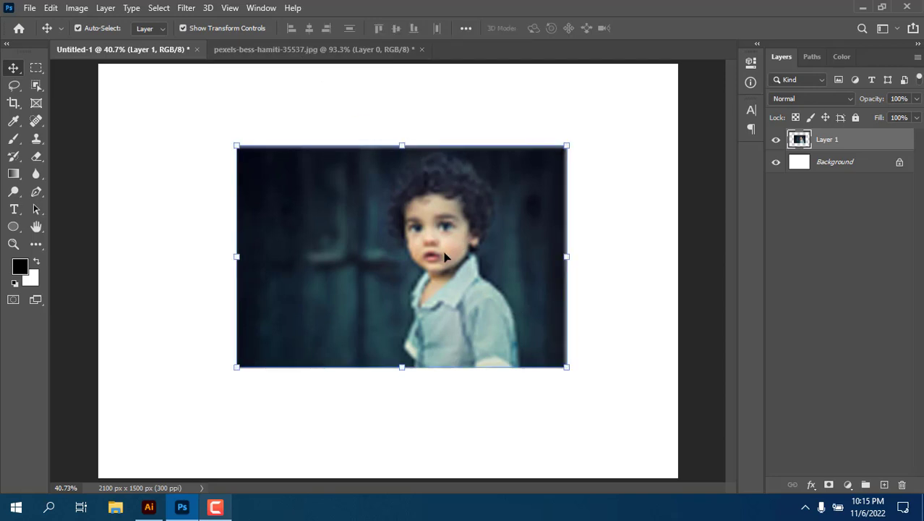
key(Delete)
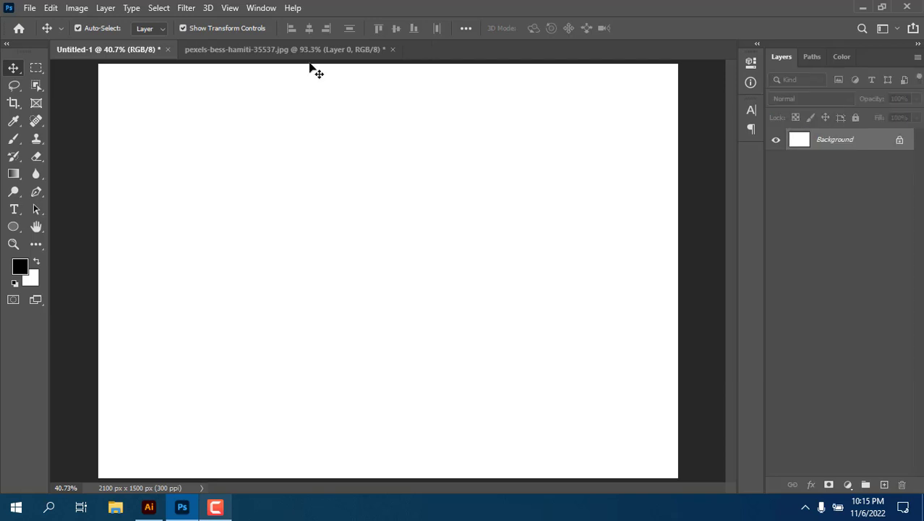
click(293, 49)
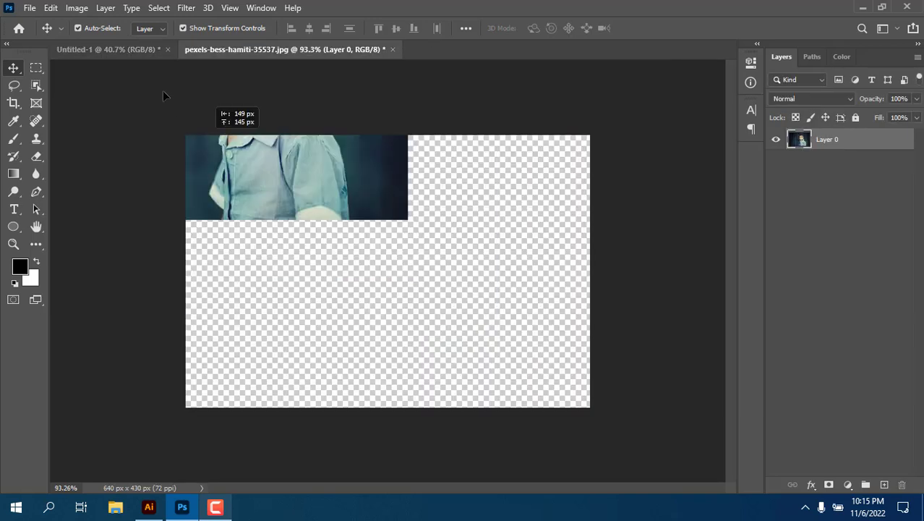
drag(134, 54, 349, 306)
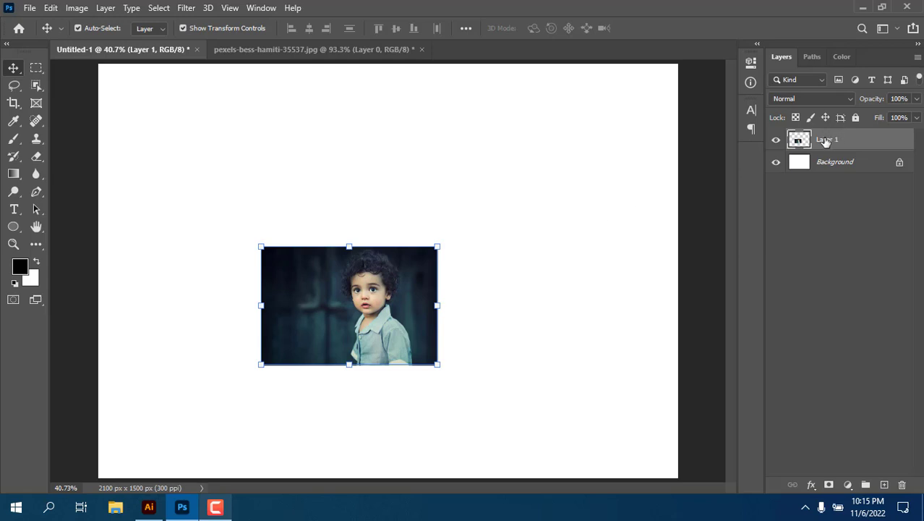
- Convert Layer 1 to a Smart Object and scale it down to about 11.5%
right_click(826, 142)
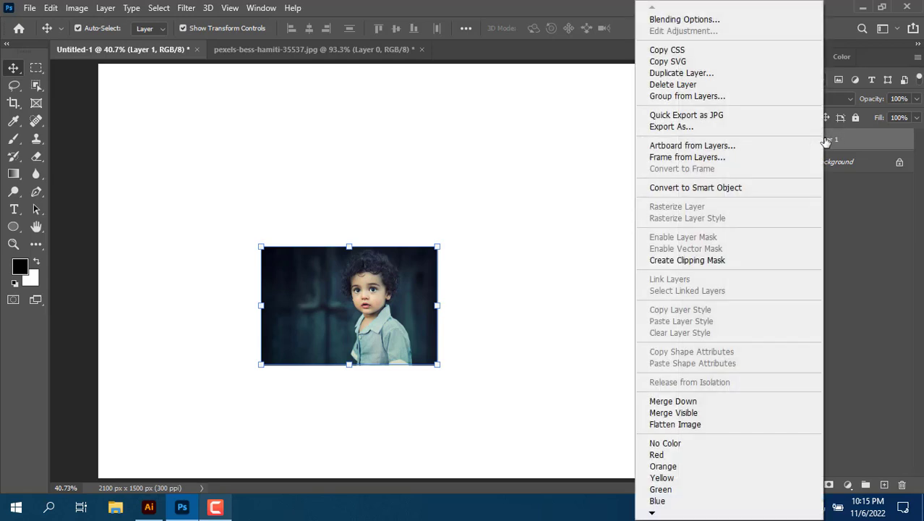
click(730, 188)
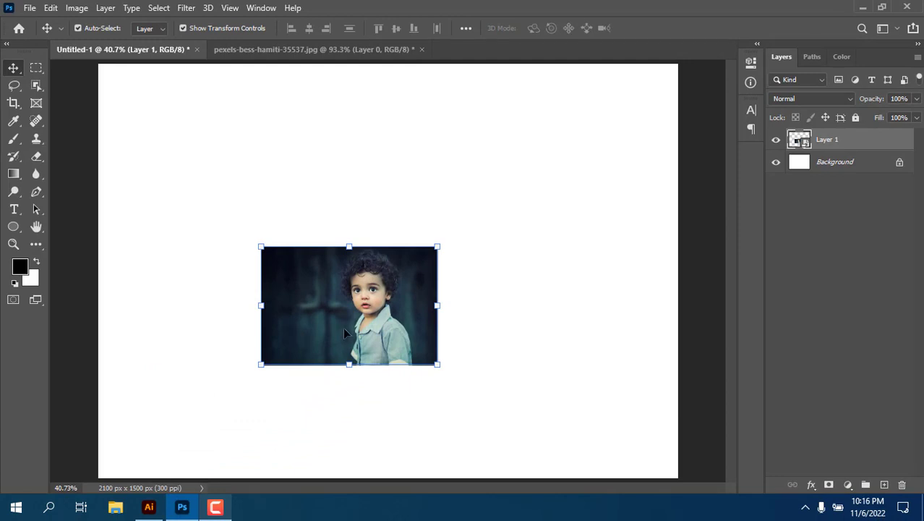
key(ctrl+t)
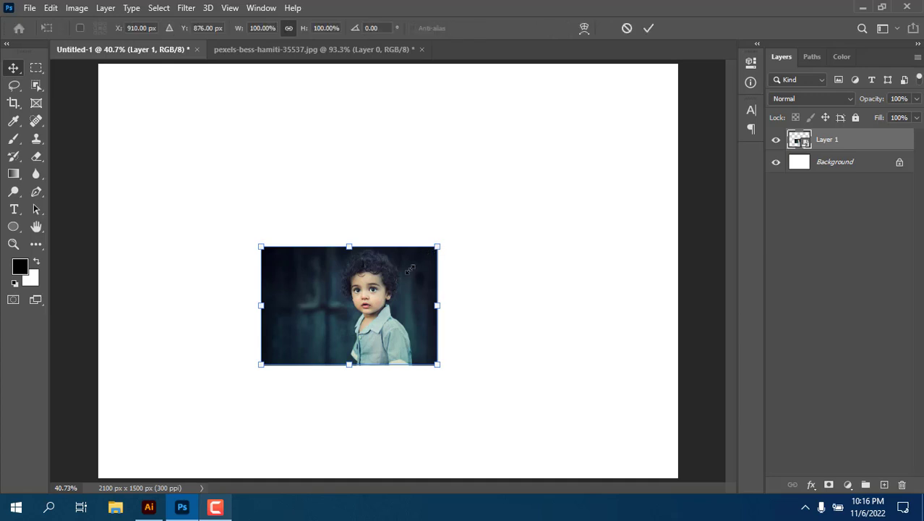
drag(410, 269, 284, 349)
click(649, 28)
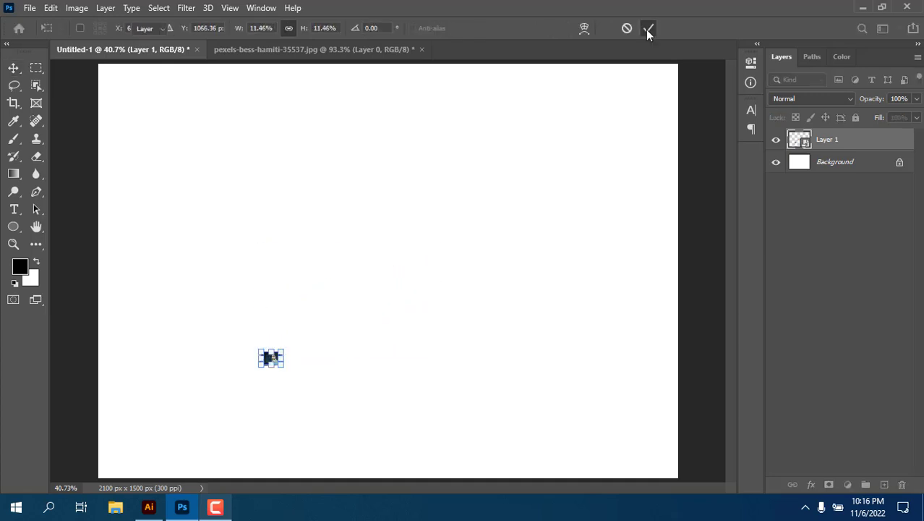
- Enlarge the shrunken Smart Object to about 198% of its original size and apply the transform
click(356, 348)
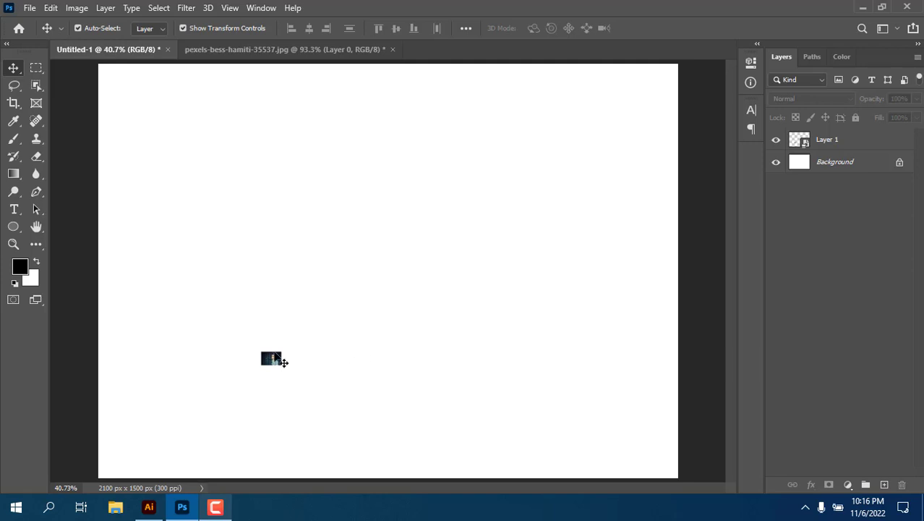
click(273, 359)
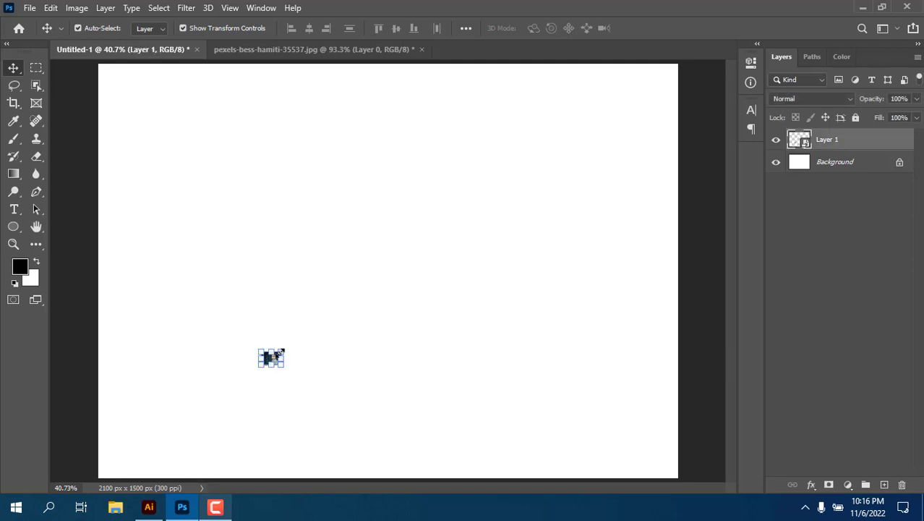
drag(282, 350, 502, 253)
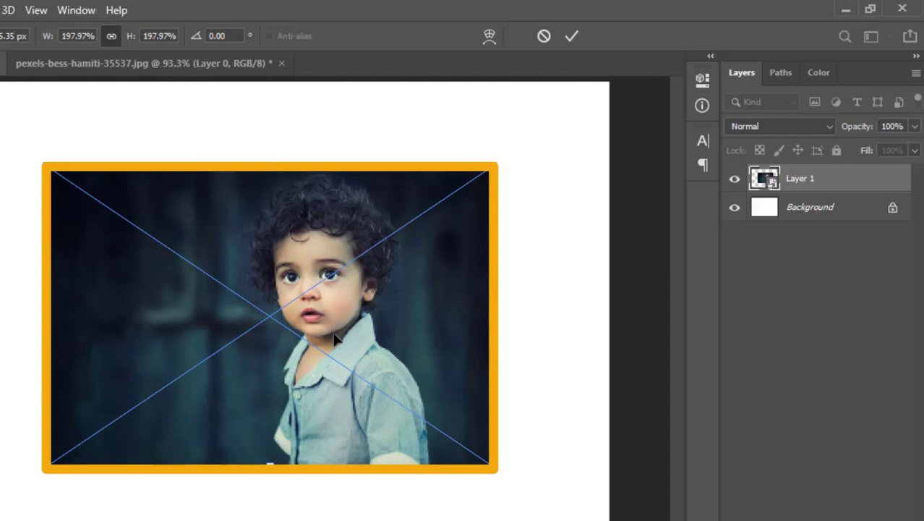
click(570, 38)
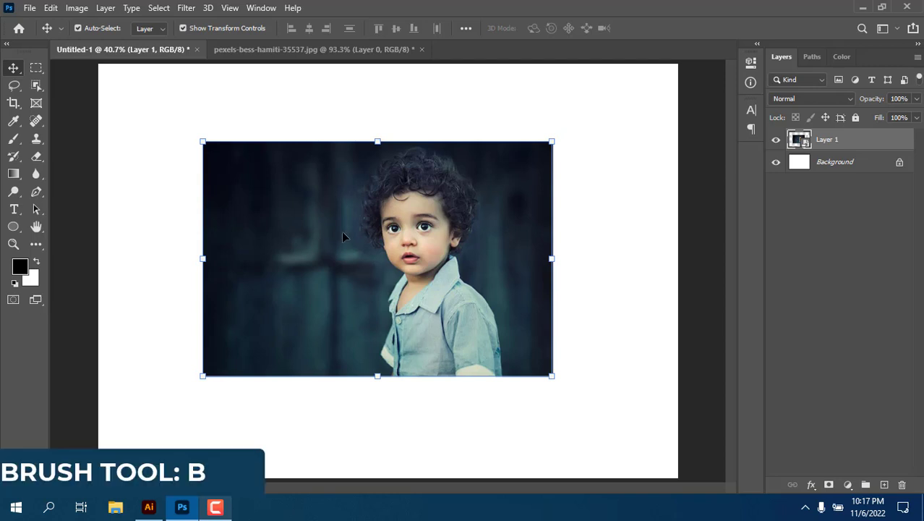
- Try to paint on the Smart Object with the Brush tool, declining to rasterize it
key(b)
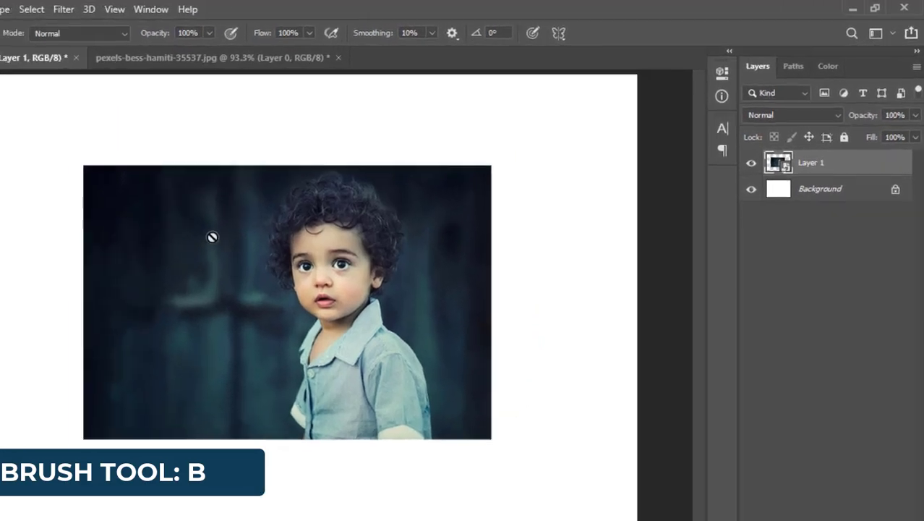
click(209, 249)
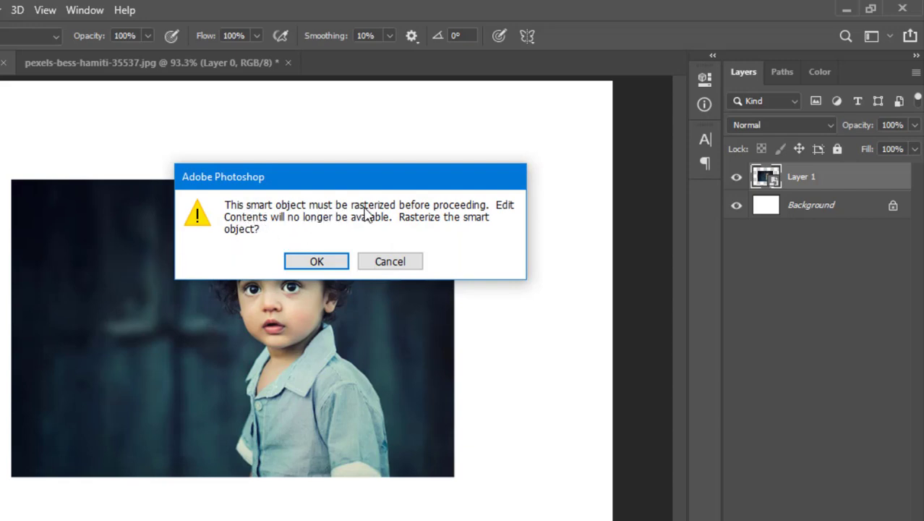
click(403, 265)
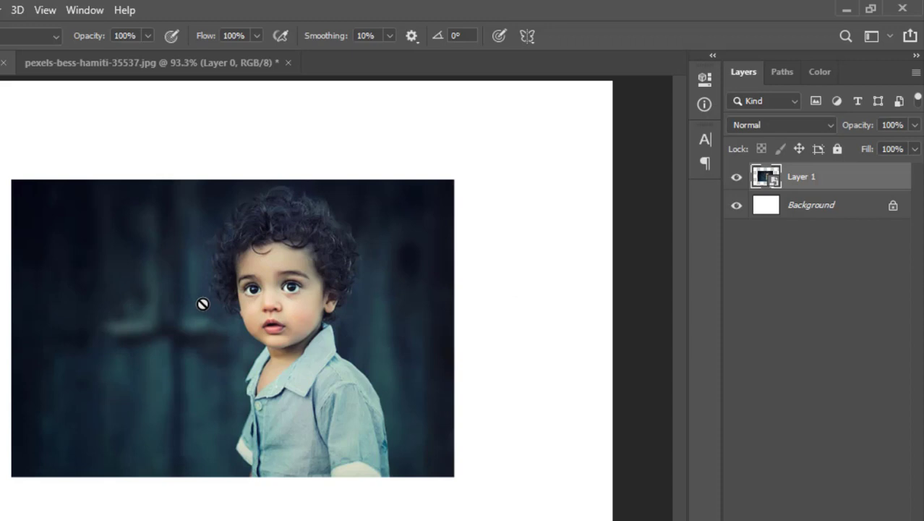
- Rasterize Layer 1 to turn the Smart Object into a regular pixel layer
right_click(813, 178)
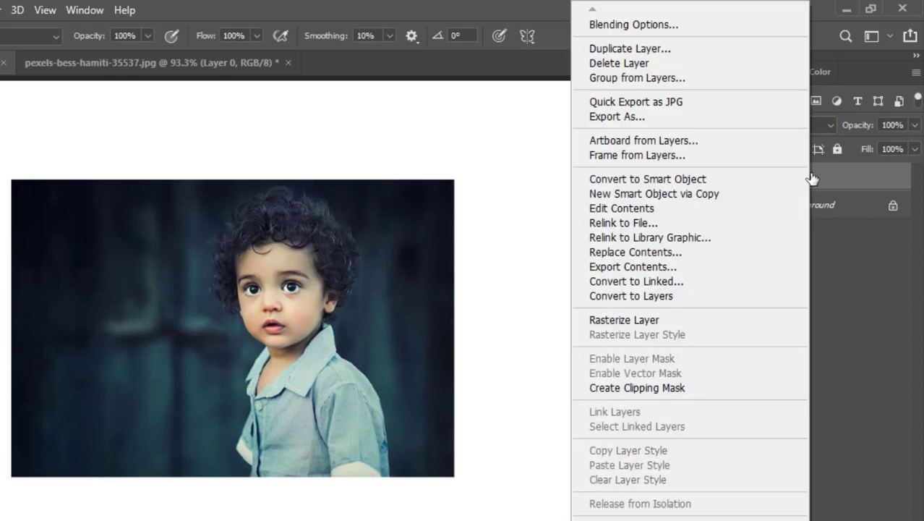
click(643, 326)
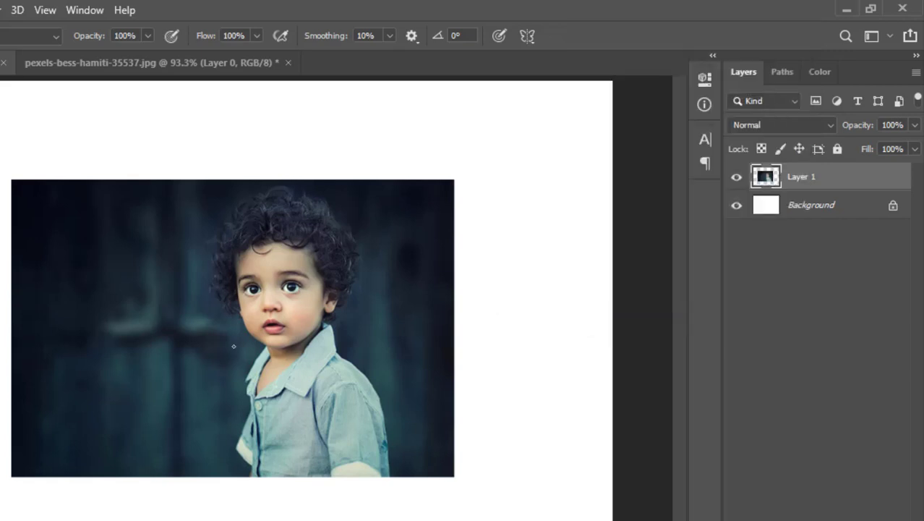
- Paint a few black brush strokes on the dark backdrop beside the child and undo them
drag(179, 365, 230, 367)
mouse_move(163, 283)
mouse_down()
mouse_move(202, 335)
mouse_move(148, 398)
mouse_up()
drag(207, 369, 189, 384)
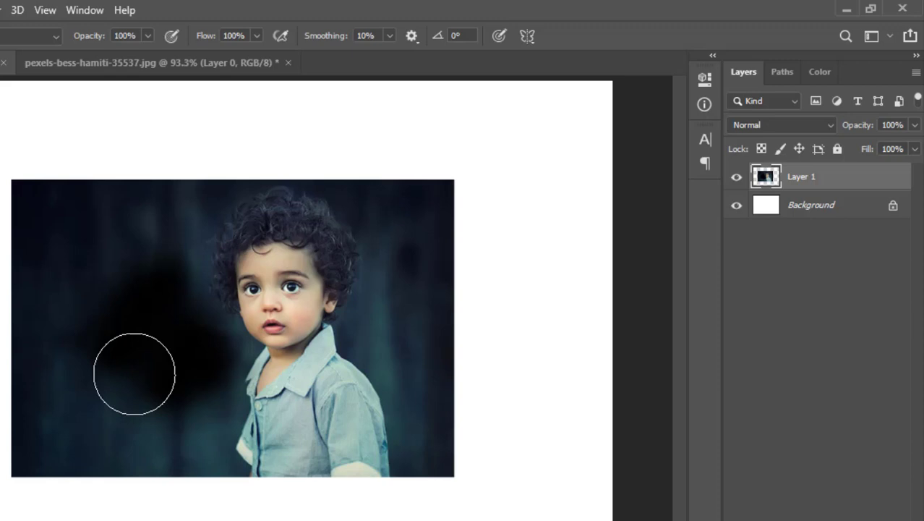
key(ctrl+z)
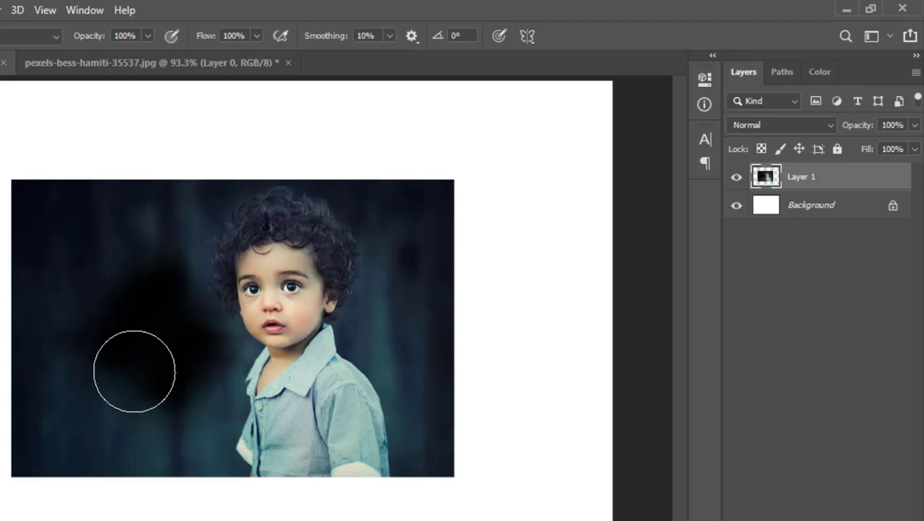
key(ctrl+z)
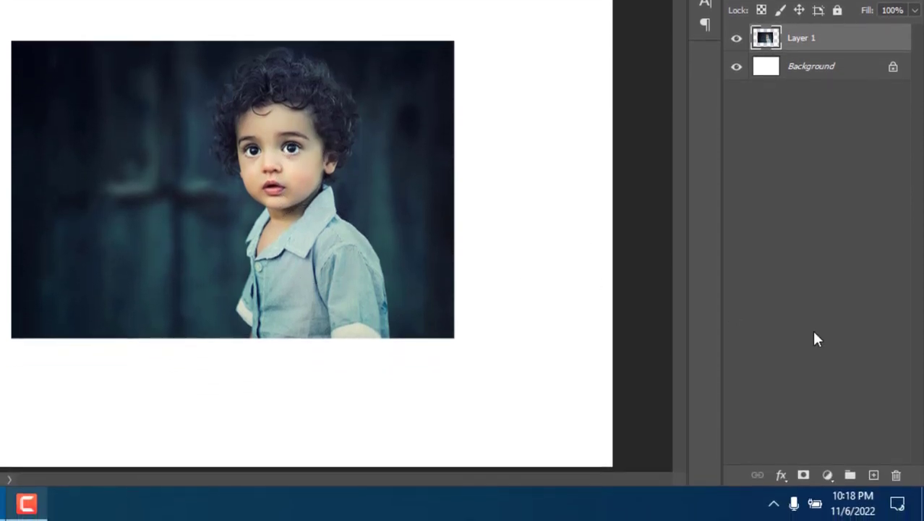
- Add a Brightness/Contrast adjustment layer above Layer 1 and clip it to the photo
click(827, 475)
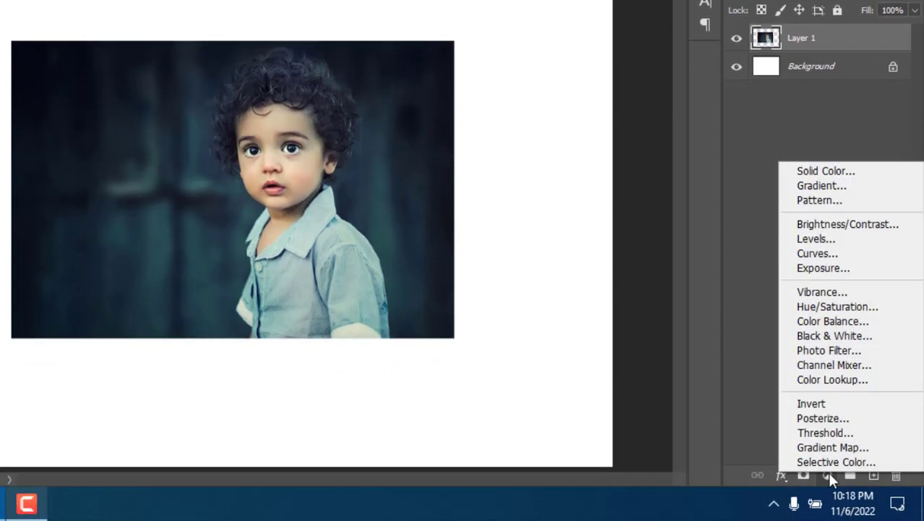
click(836, 230)
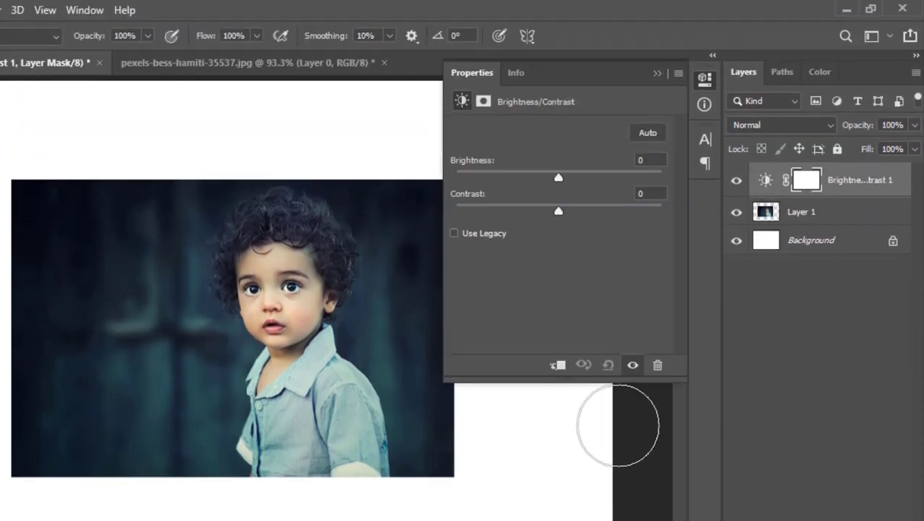
click(556, 365)
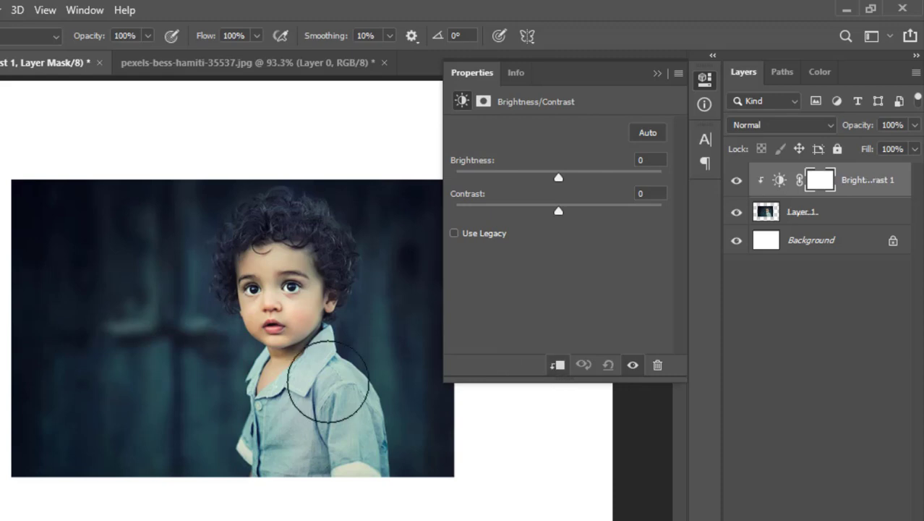
click(653, 73)
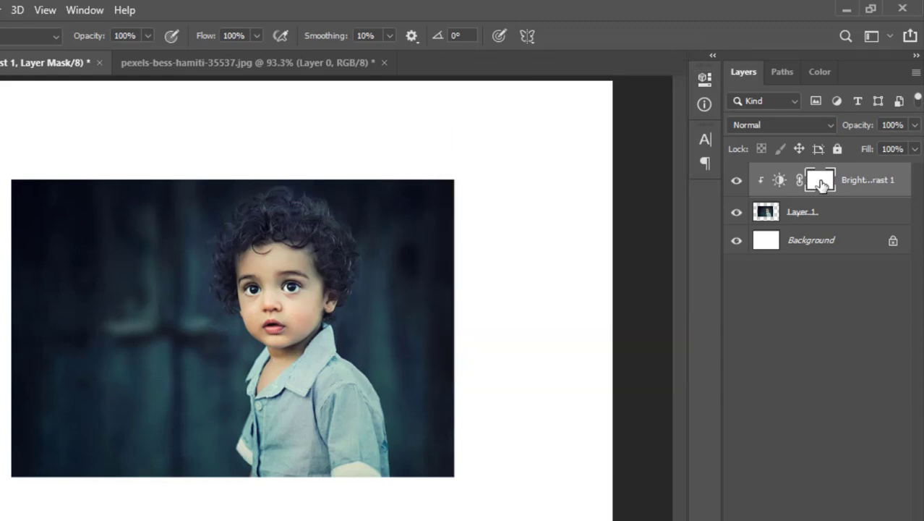
- Remove the layer mask from the Brightness/Contrast adjustment and raise both its brightness and contrast
drag(825, 182, 831, 197)
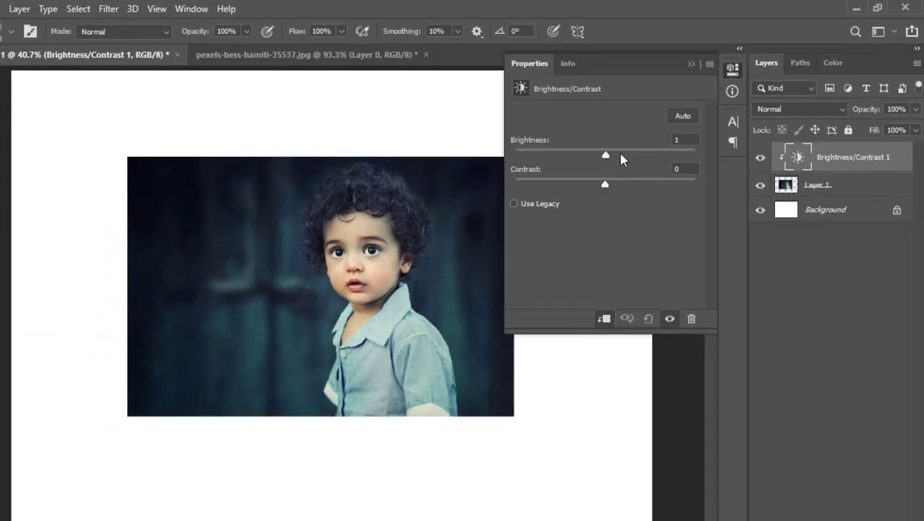
drag(621, 158, 659, 155)
drag(605, 184, 651, 183)
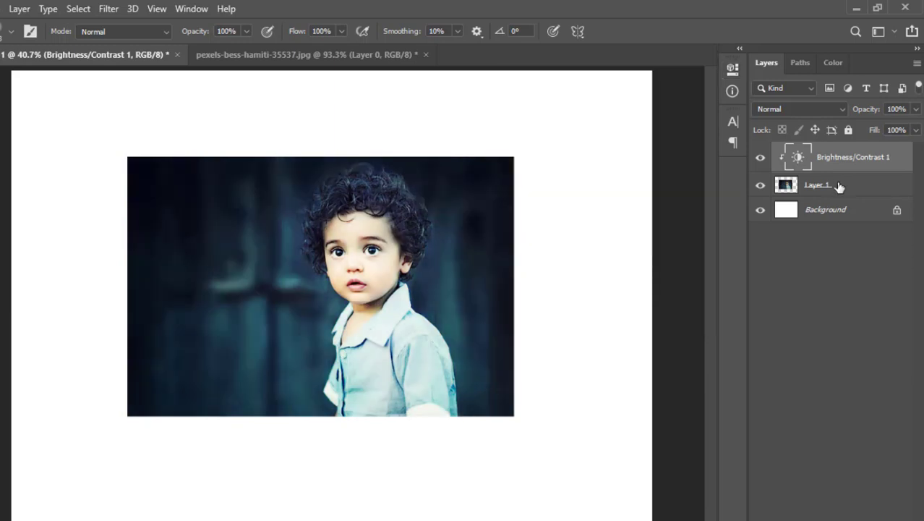
- Convert the Brightness/Contrast adjustment and Layer 1 together into a single Smart Object
shift+click(844, 189)
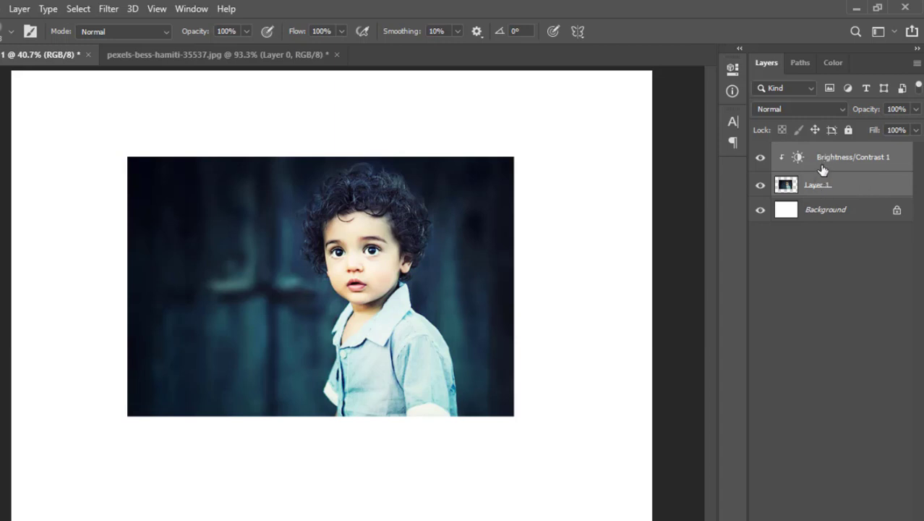
right_click(822, 168)
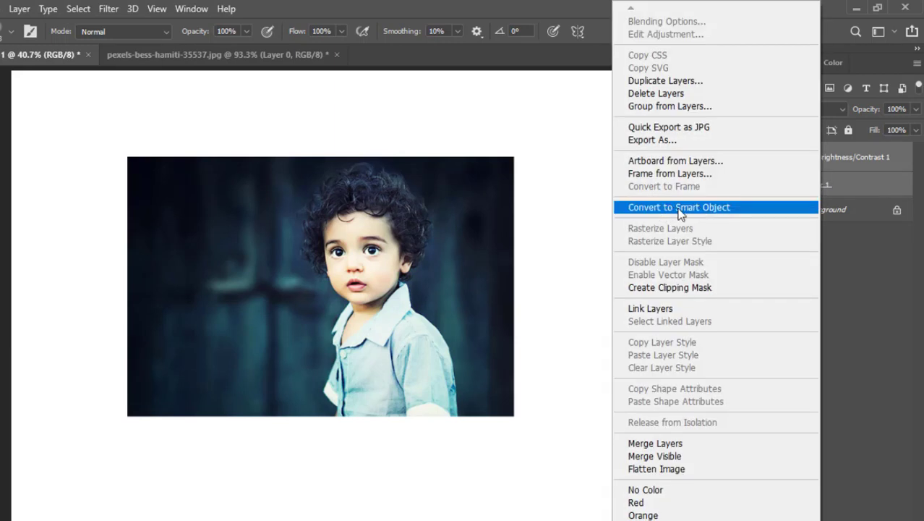
click(694, 207)
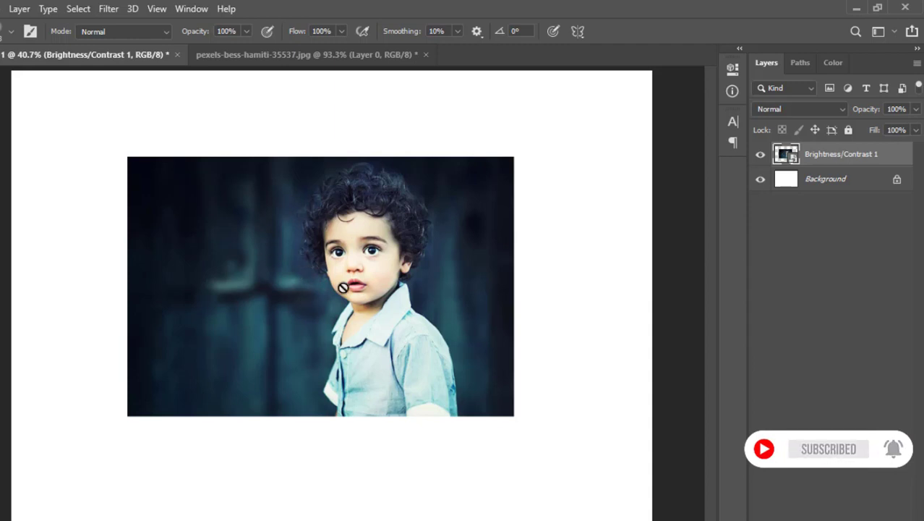
- Open the contents of the Brightness/Contrast 1 Smart Object and select each of its two layers in turn
double_click(785, 154)
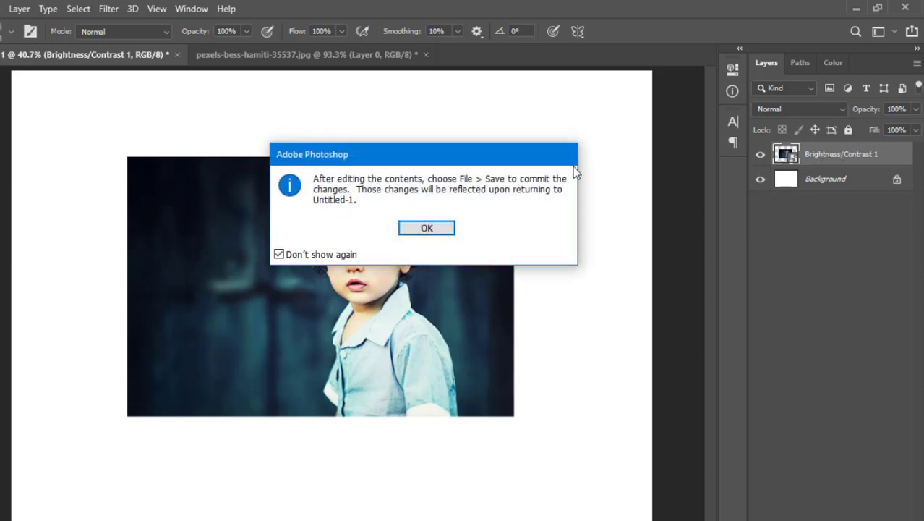
click(428, 229)
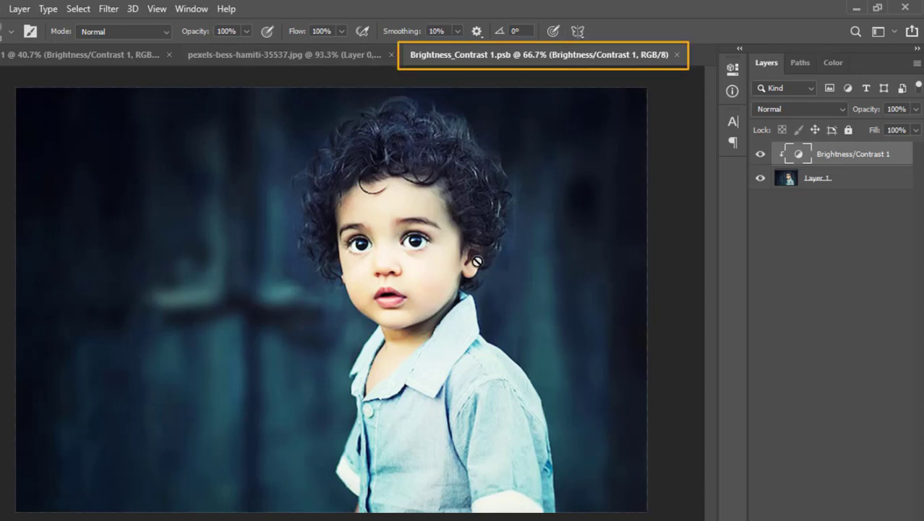
click(832, 181)
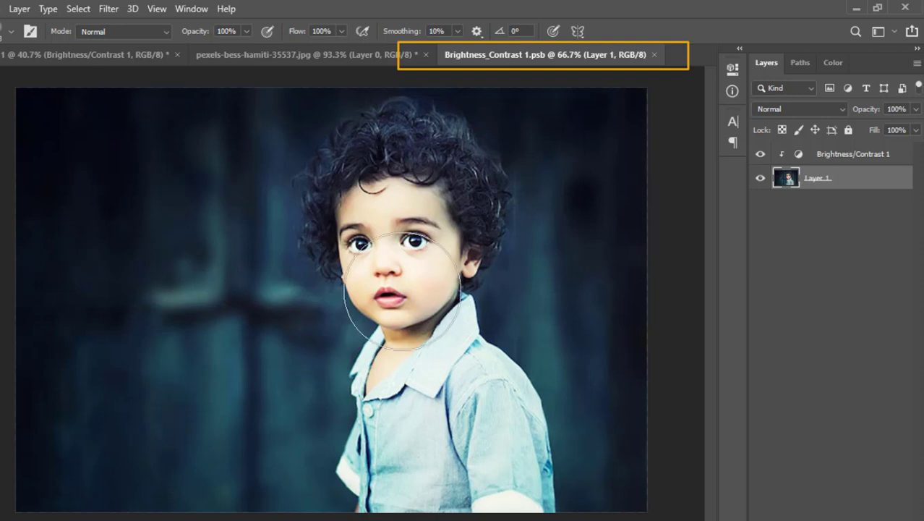
click(835, 159)
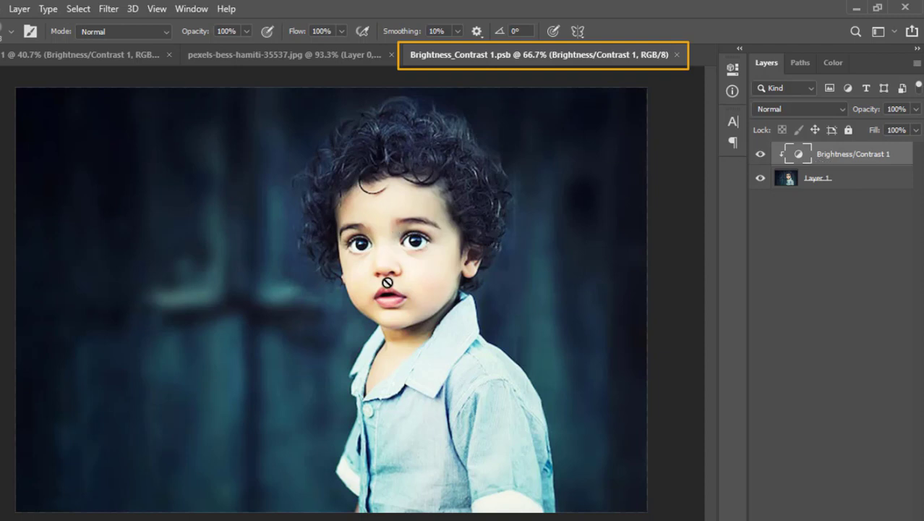
- Lower the brightness of the adjustment layer inside the Smart Object, then close its contents and save the changes
double_click(798, 154)
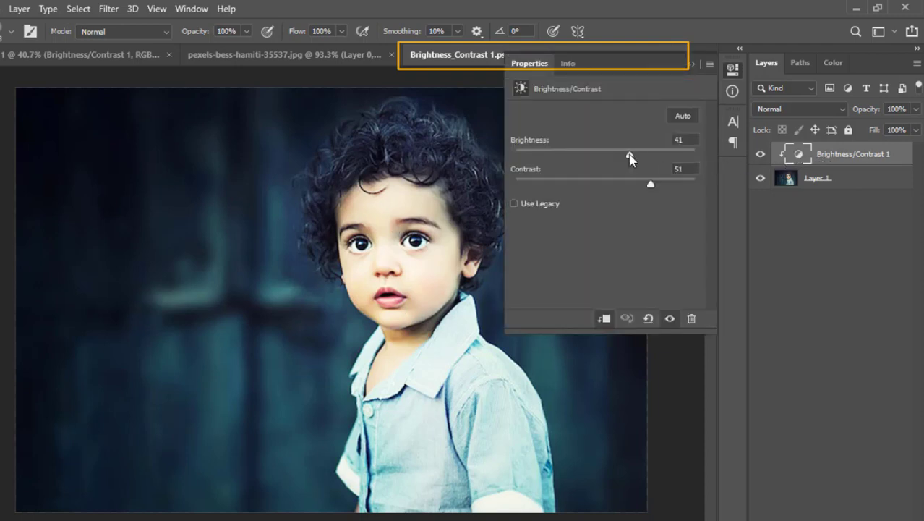
drag(629, 158, 601, 153)
click(691, 64)
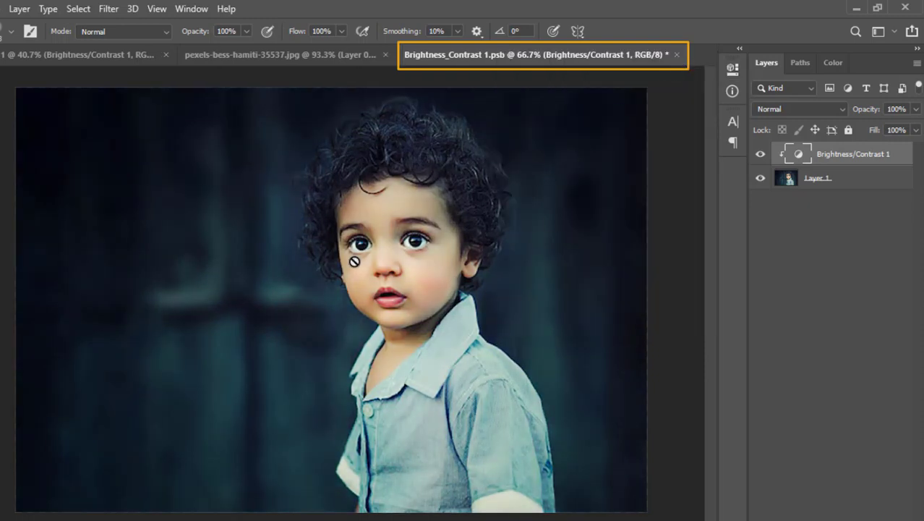
click(677, 55)
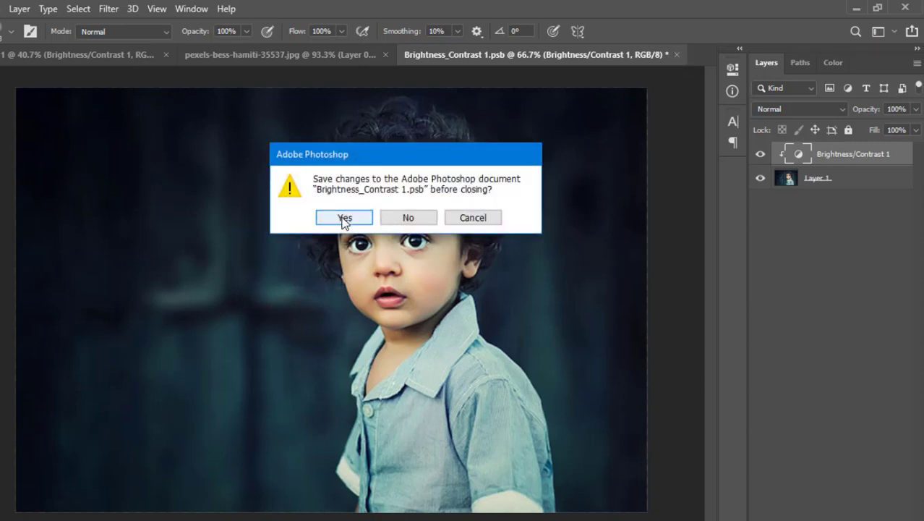
click(345, 218)
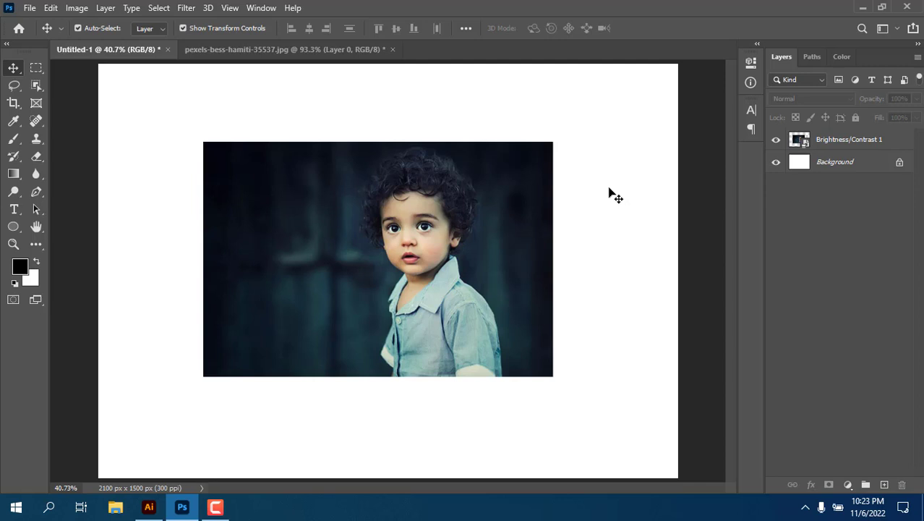
- Switch to Illustrator and copy the golden trumpet artwork
click(150, 507)
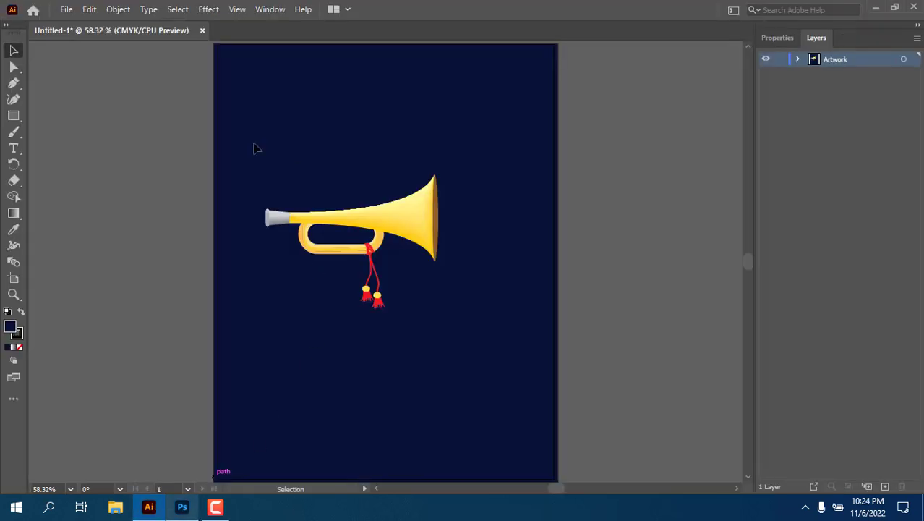
click(382, 250)
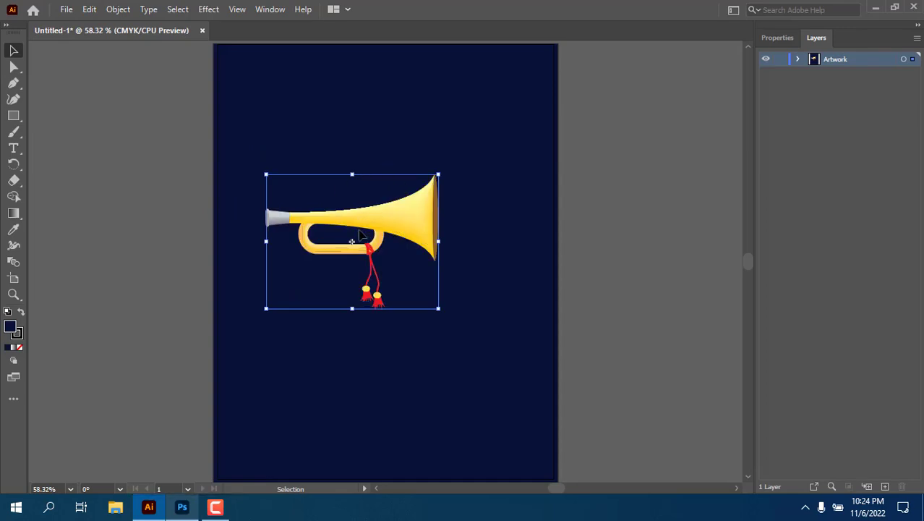
click(84, 10)
click(117, 76)
- Switch back to Photoshop, hide the Brightness/Contrast 1 layer and paste the trumpet as a Smart Object at its default size
click(184, 507)
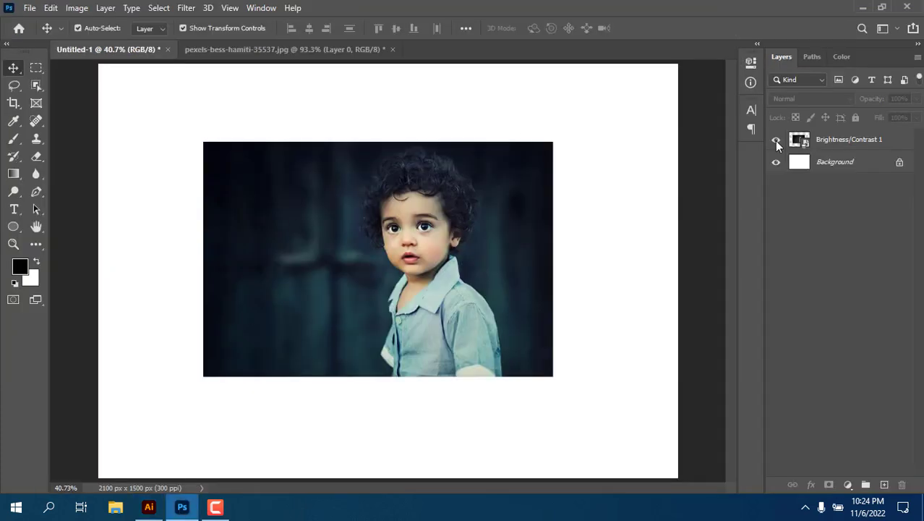
click(776, 139)
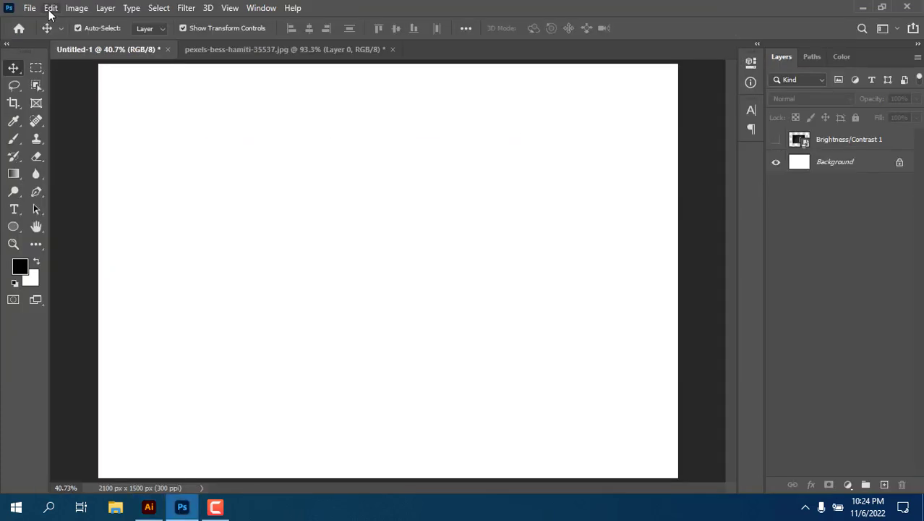
click(51, 8)
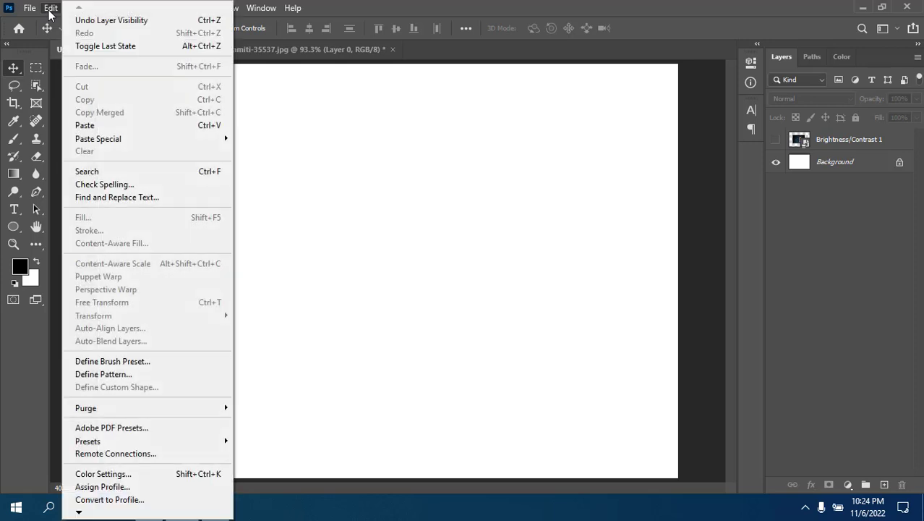
click(97, 127)
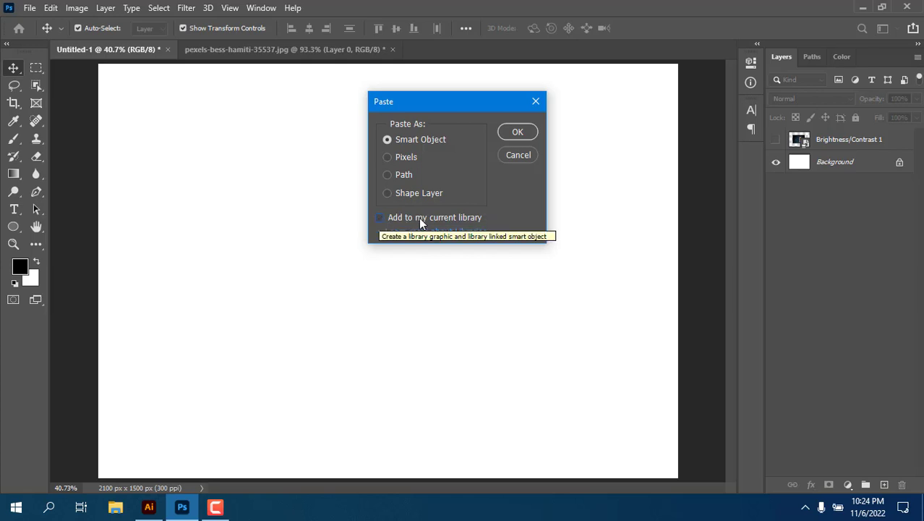
click(515, 132)
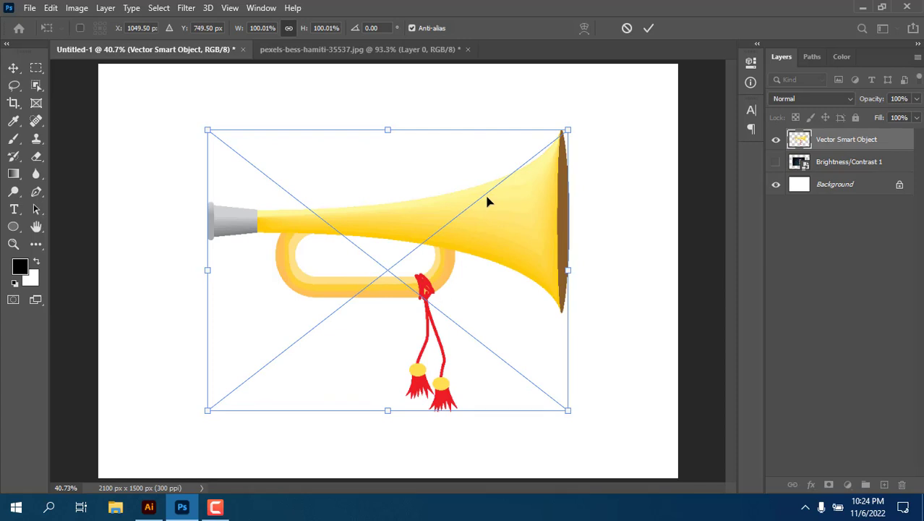
click(649, 27)
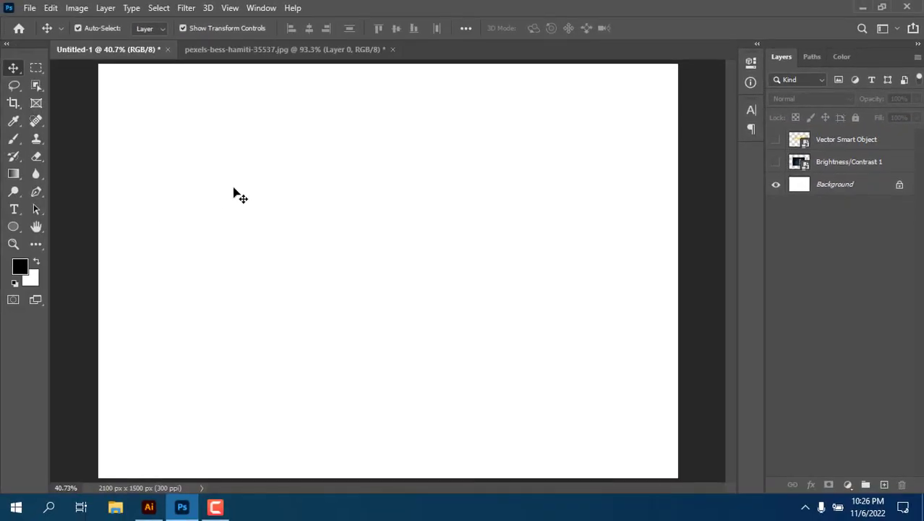
- Check the General preferences for the option to always create Smart Objects when placing
key(ctrl)
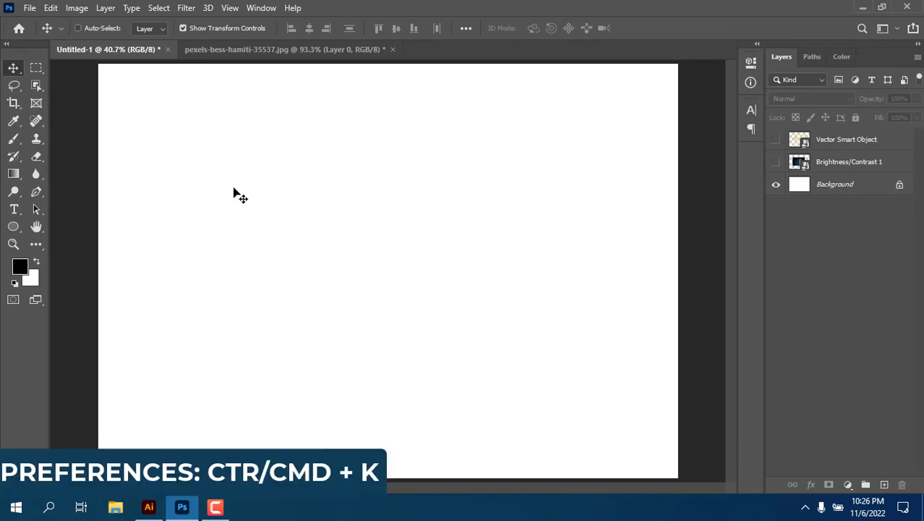
key(ctrl+k)
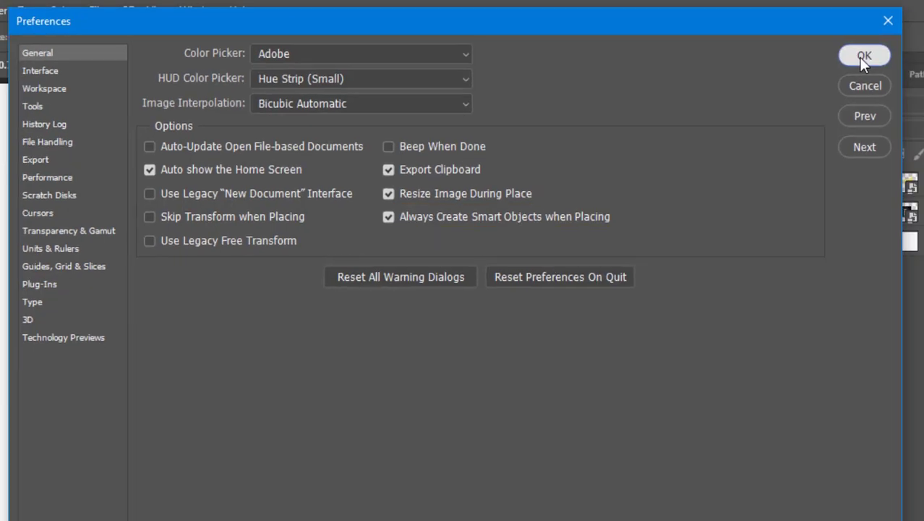
click(888, 61)
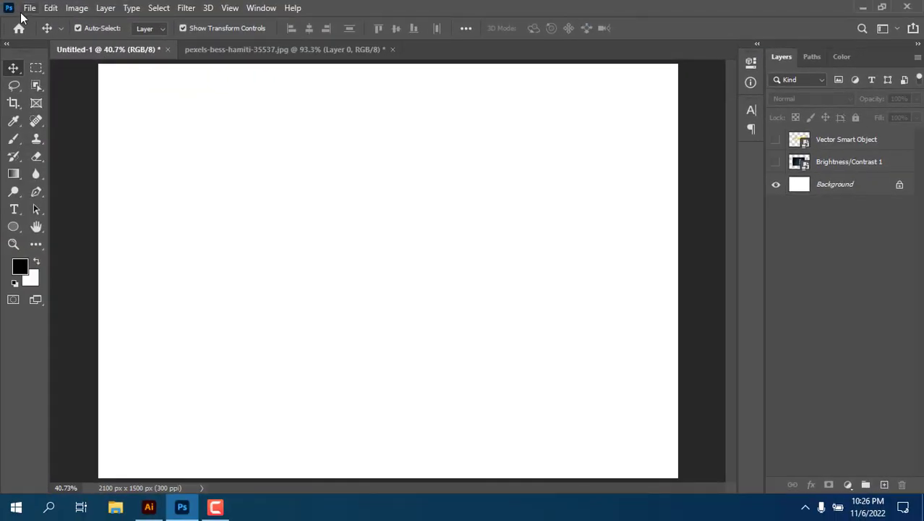
- Place pexels-bess-hamiti-35537.jpg from the Desktop as an embedded image at its default size
click(30, 8)
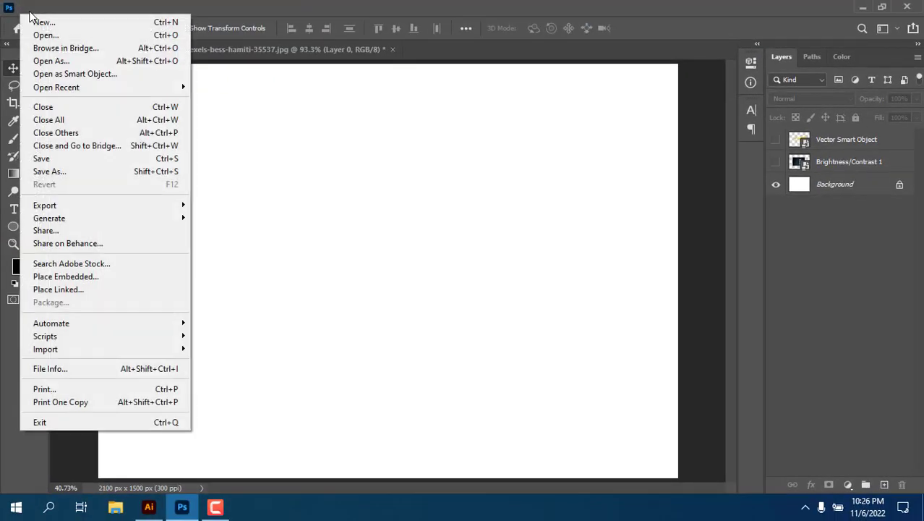
click(94, 277)
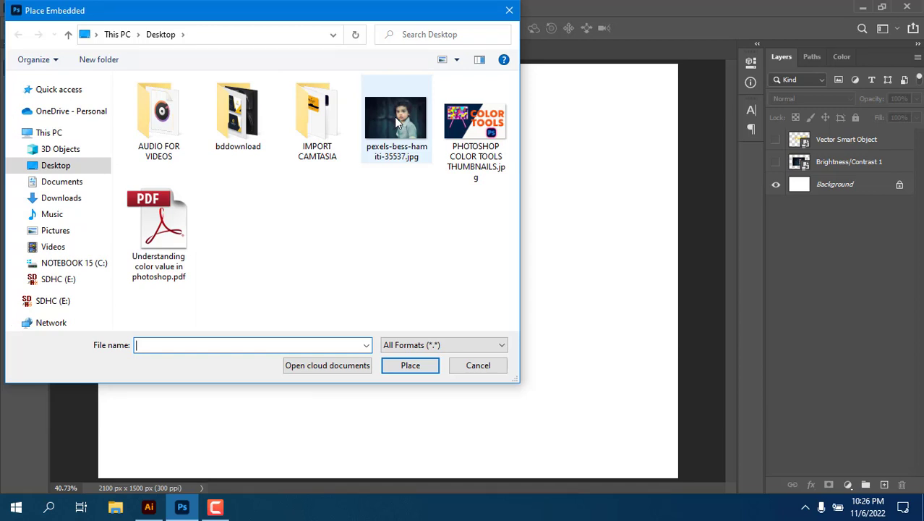
click(396, 123)
double_click(396, 123)
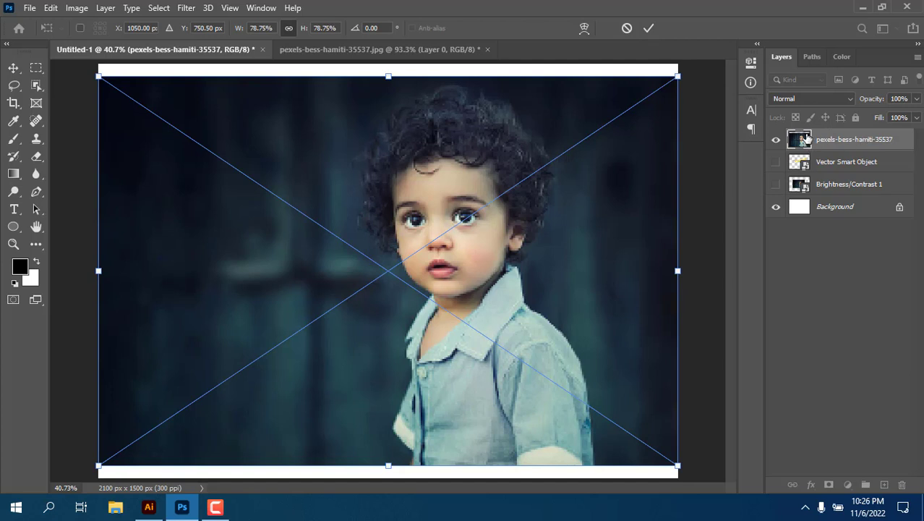
click(649, 29)
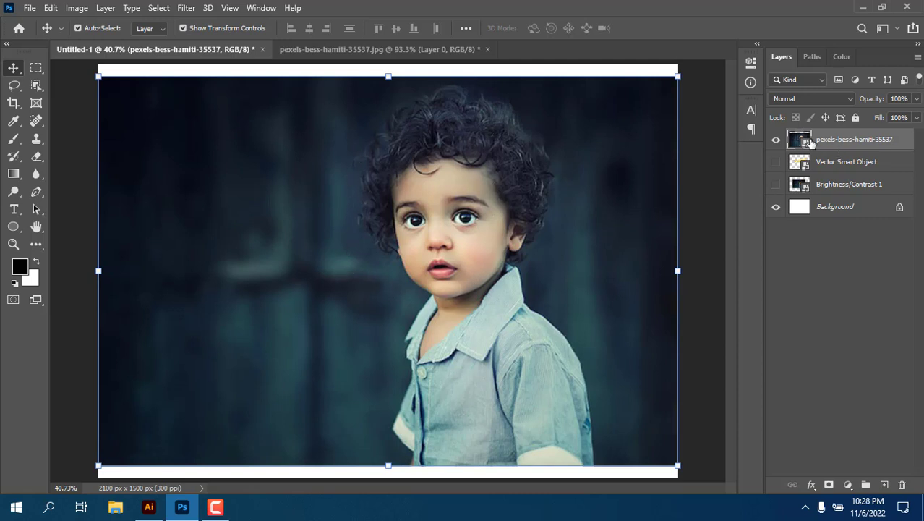
- Revisit the Always Create Smart Objects when Placing option in the preferences and leave without changes
key(ctrl)
key(ctrl+k)
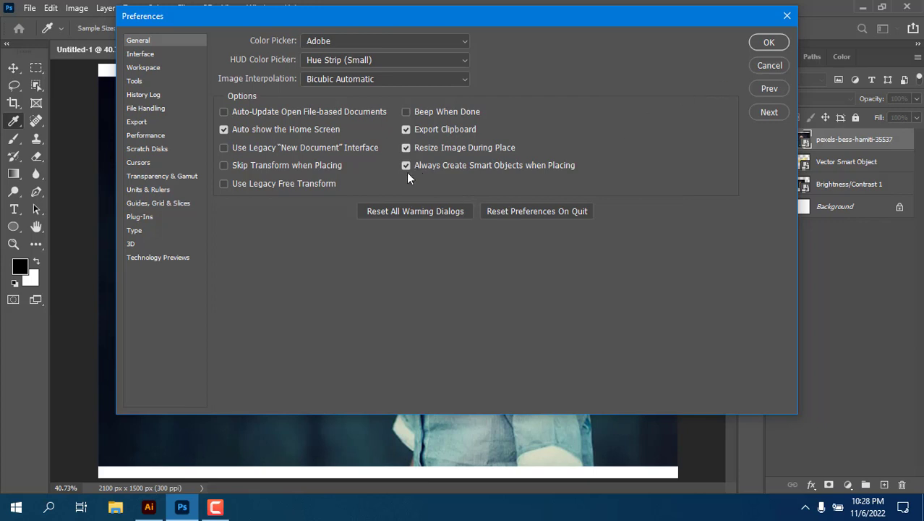
key(Escape)
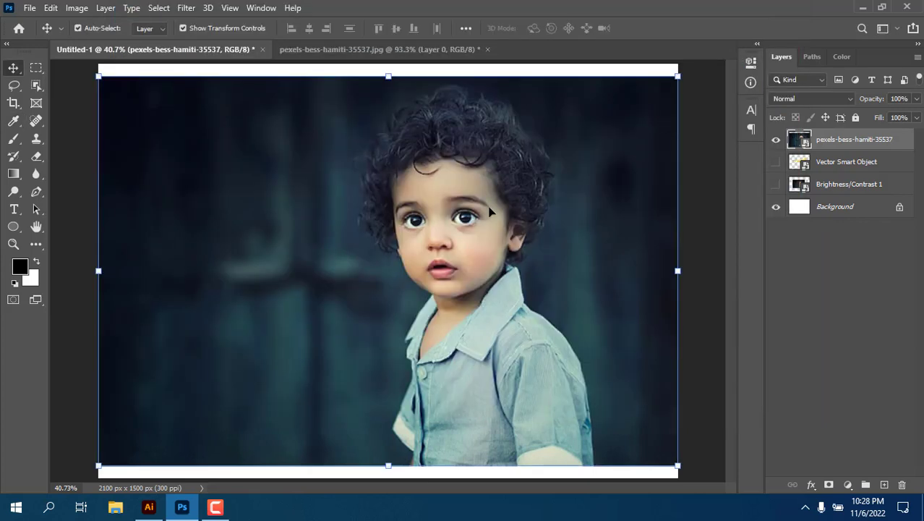